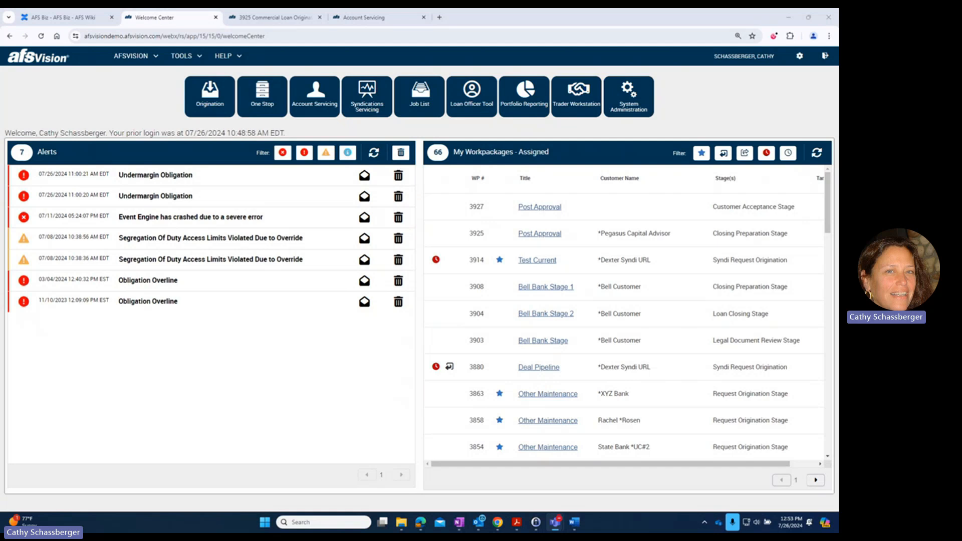
- Examine the Balance Indicator options on commercial loan origination 3925, along with its balance and charge entries
{"action": "left_click", "coordinate": [287, 19]}
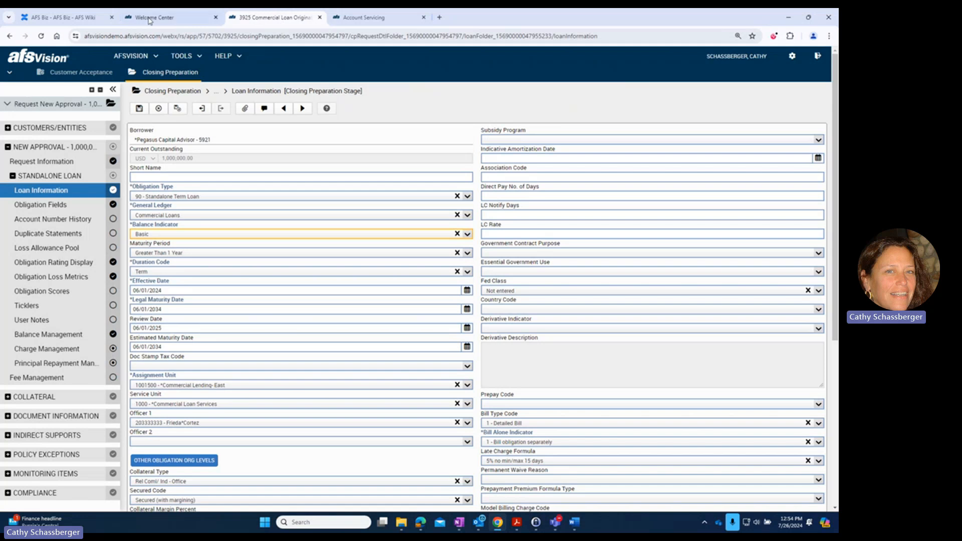
{"action": "left_click", "coordinate": [308, 235]}
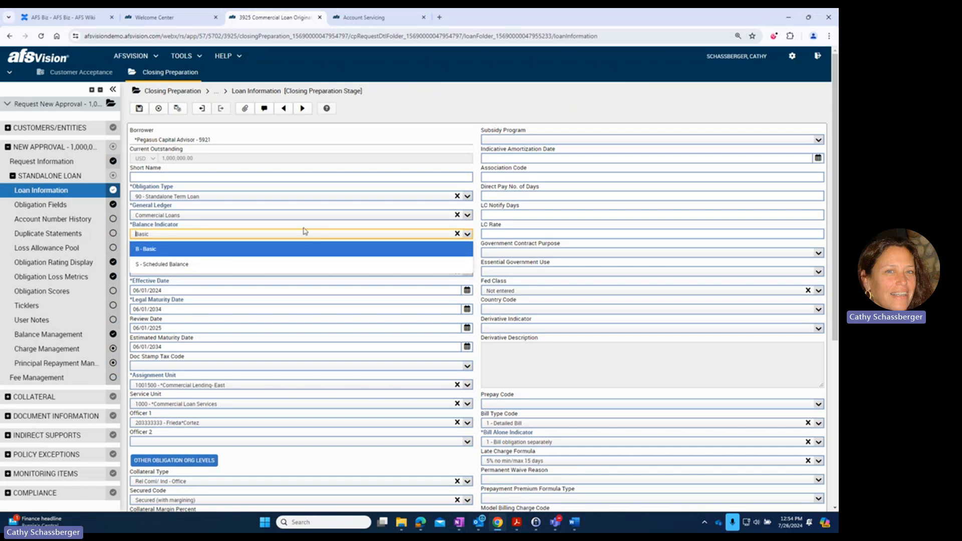
{"action": "left_click", "coordinate": [50, 335]}
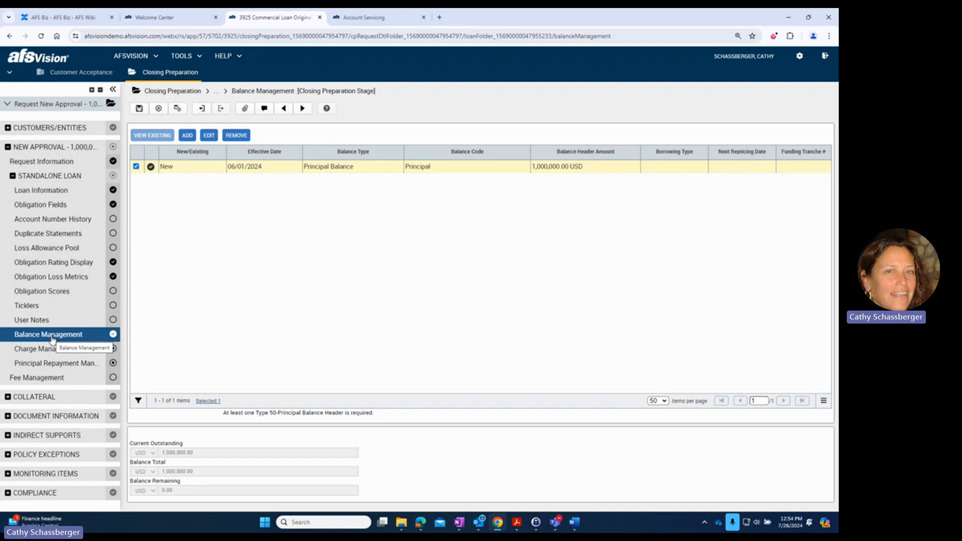
{"action": "left_click", "coordinate": [55, 349]}
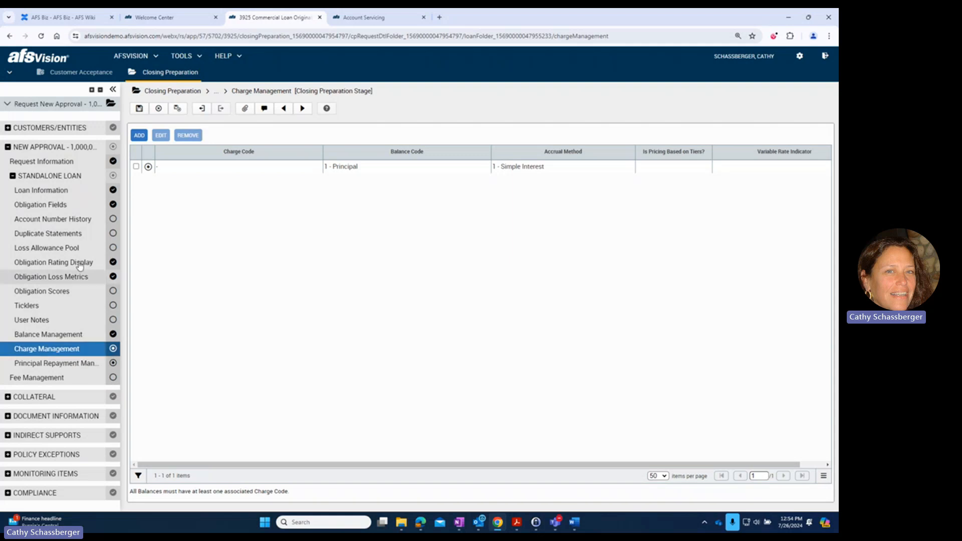
- Set the loan's Balance Indicator to Scheduled Balance and check its balance and charge entries
{"action": "left_click", "coordinate": [39, 190]}
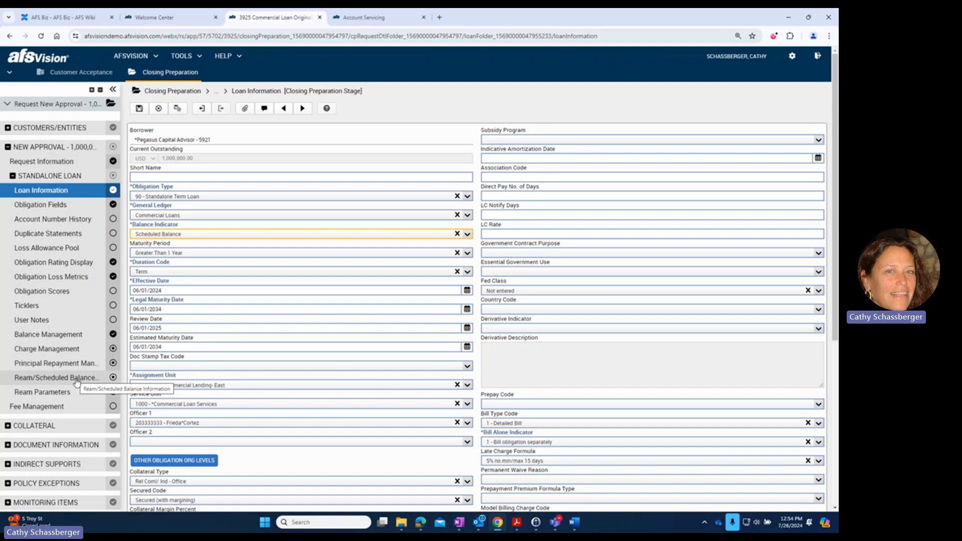
{"action": "left_click", "coordinate": [81, 336]}
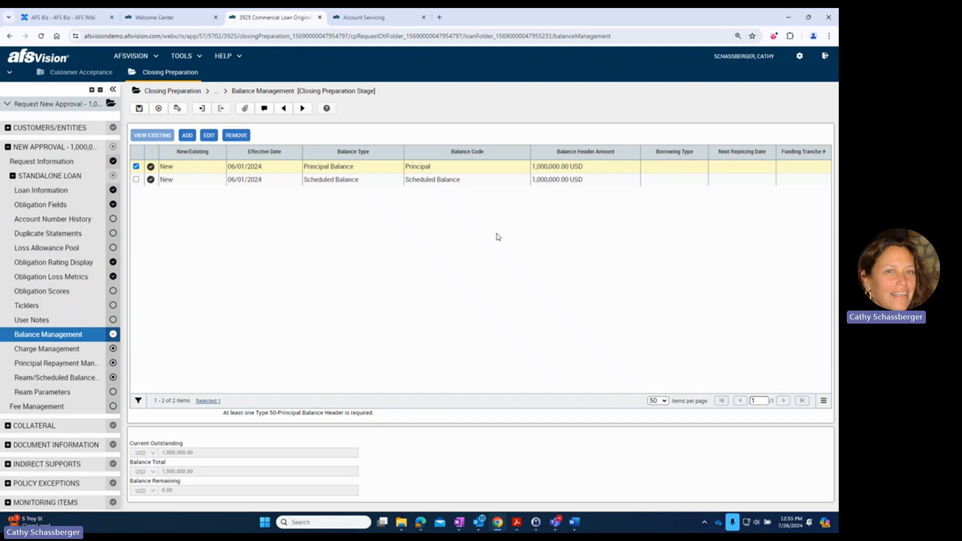
{"action": "left_click", "coordinate": [50, 349]}
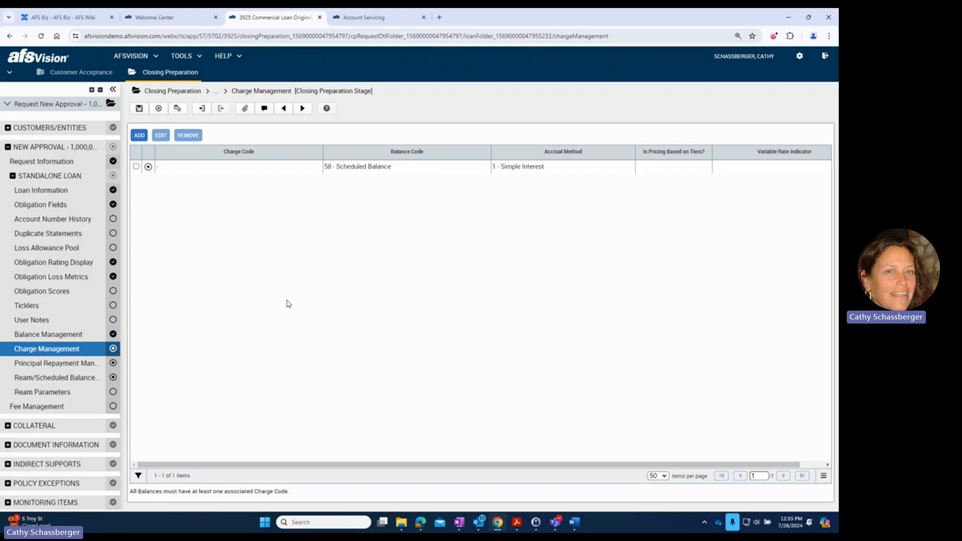
- In the Ream/Scheduled Balance Information, set Advance Option to 3 - No automatic invoice payment and Ream Priority to 0 - Payment Amount changes first
{"action": "left_click", "coordinate": [79, 380]}
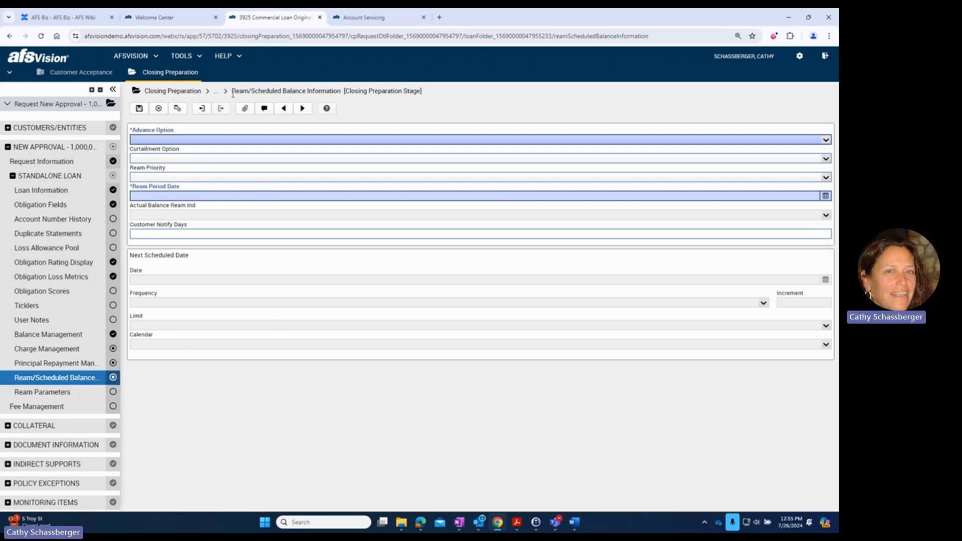
{"action": "left_click", "coordinate": [225, 139]}
{"action": "left_click", "coordinate": [217, 187]}
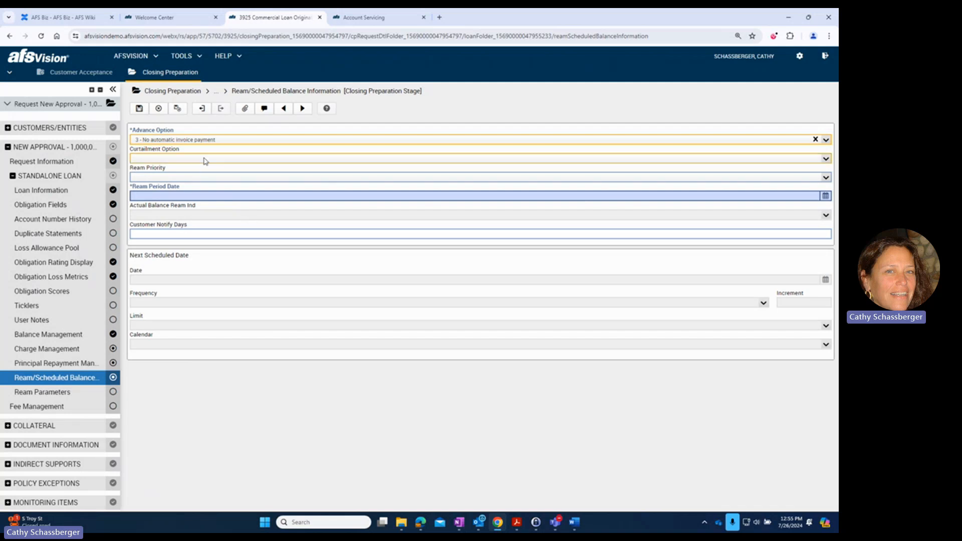
{"action": "left_click", "coordinate": [199, 180]}
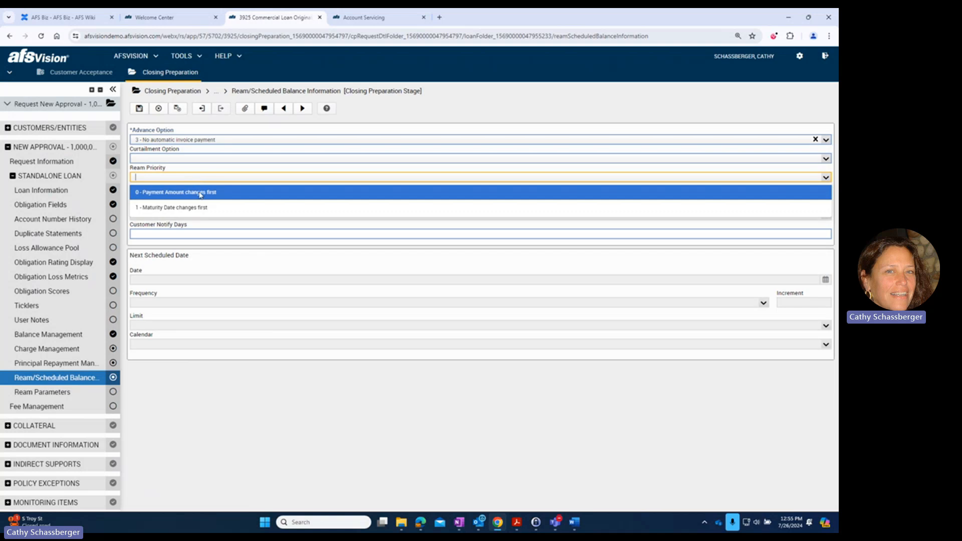
{"action": "left_click", "coordinate": [200, 192]}
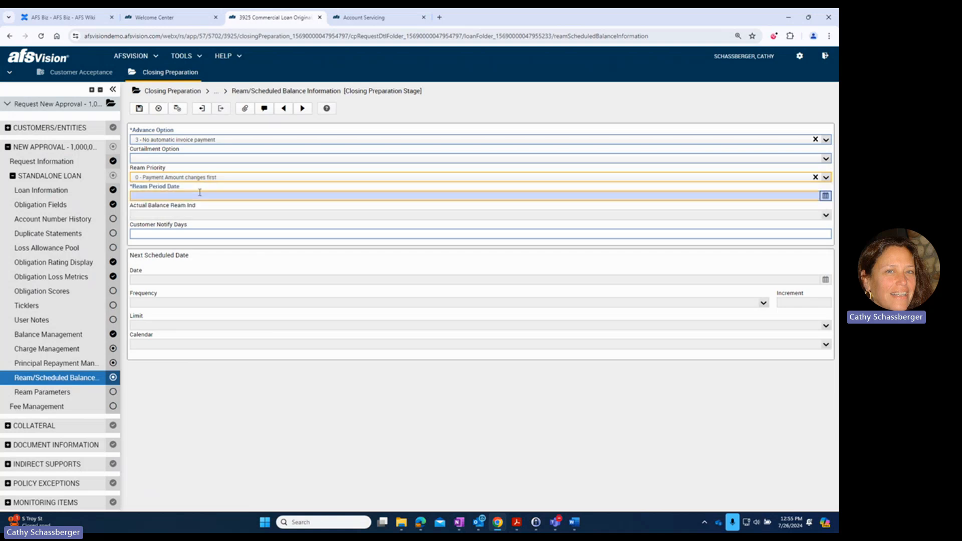
- Try to set the Ream Period Date to 06/01/2024 and check the field's validation details
{"action": "left_click", "coordinate": [203, 194]}
{"action": "type", "text": "6/"}
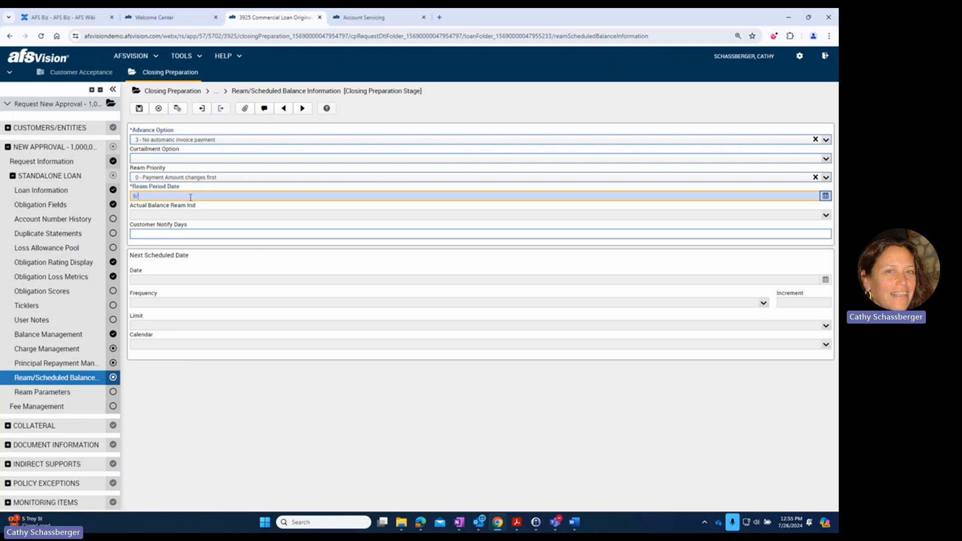
{"action": "type", "text": "01/2024"}
{"action": "key", "text": "Tab"}
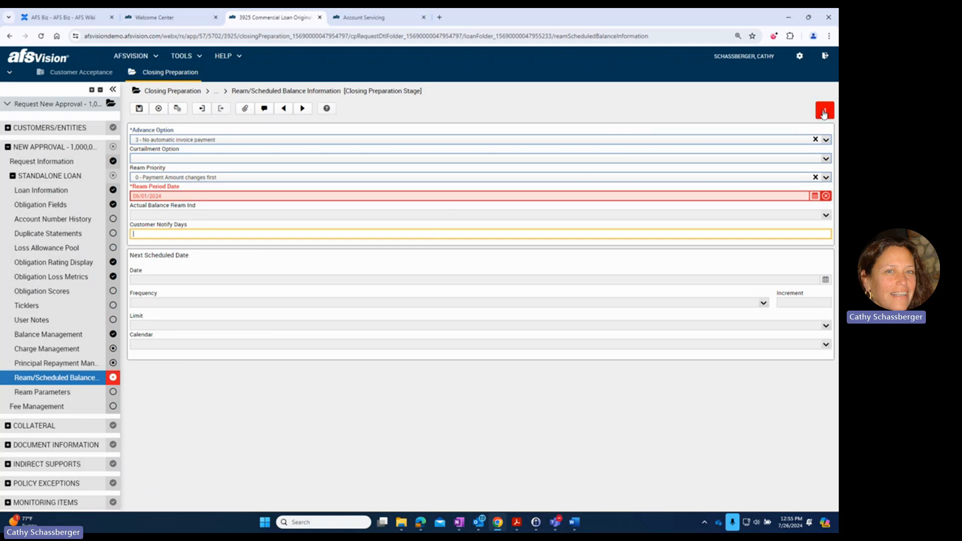
{"action": "left_click", "coordinate": [824, 113]}
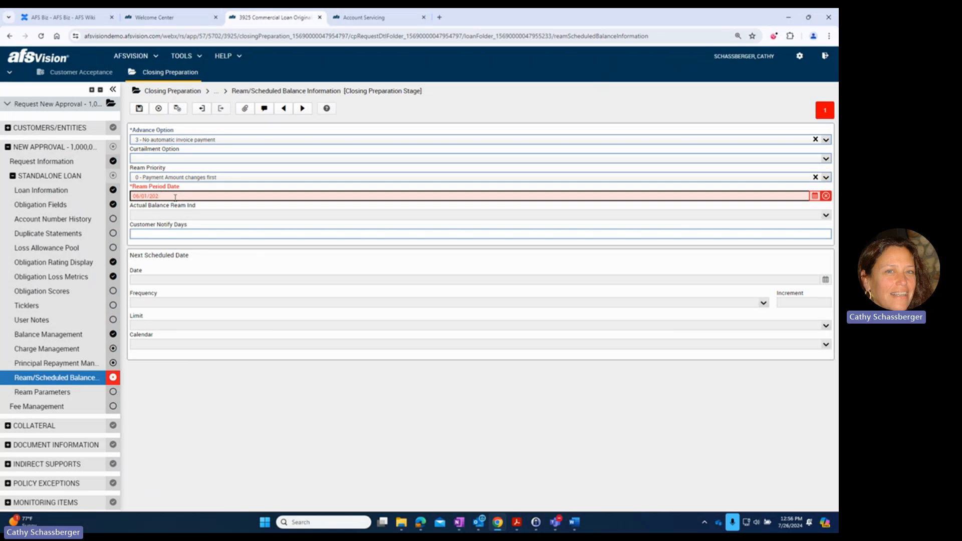
- Set the Ream Period Date to 06/01/2041
{"action": "type", "text": "41"}
{"action": "key", "text": "Tab"}
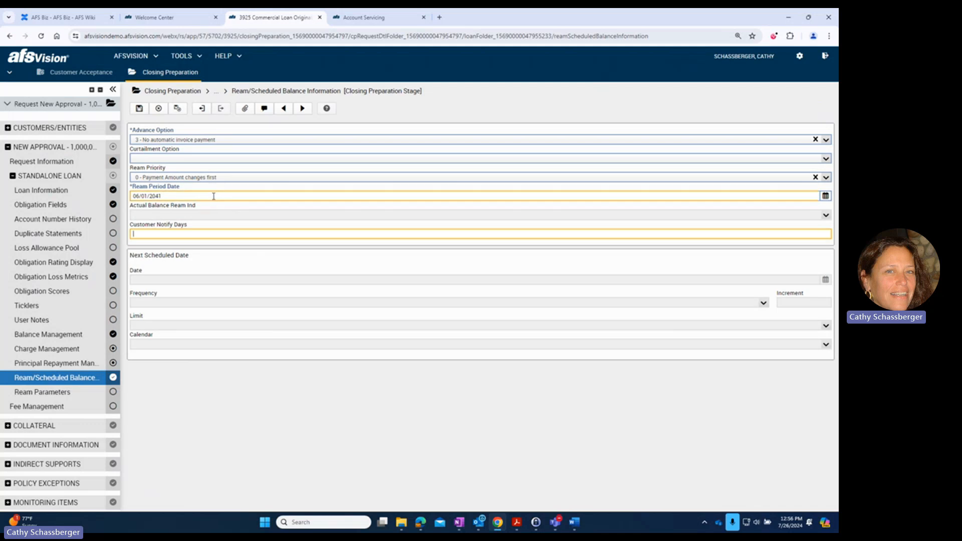
- Switch to Account Servicing and examine the Scheduled Balance obligation's balances and its amortization schedule through the last page
{"action": "left_click", "coordinate": [337, 19]}
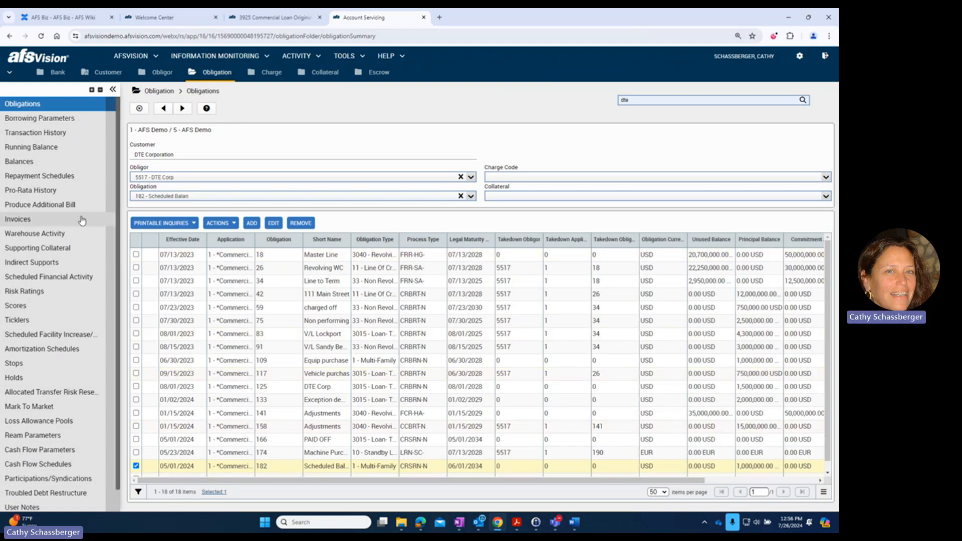
{"action": "left_click", "coordinate": [31, 162]}
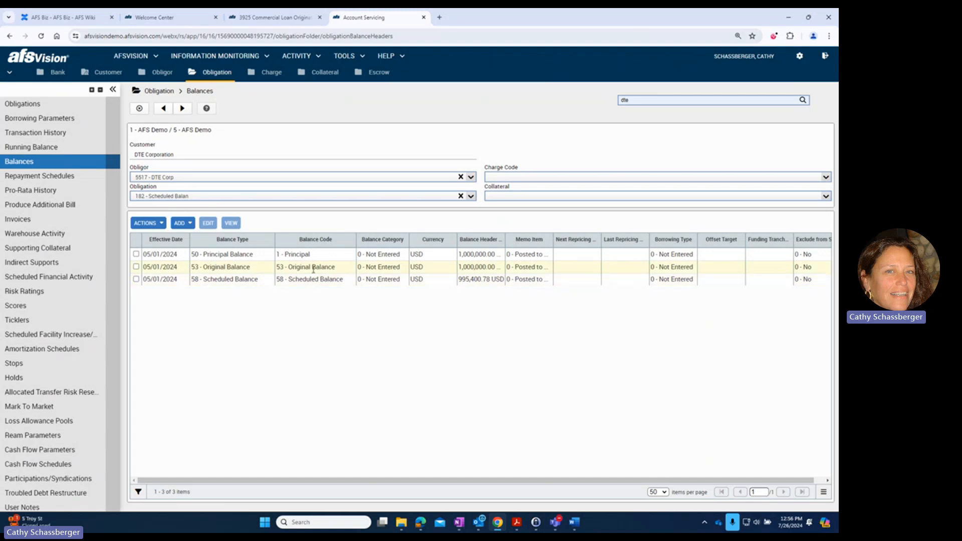
{"action": "left_click", "coordinate": [70, 353]}
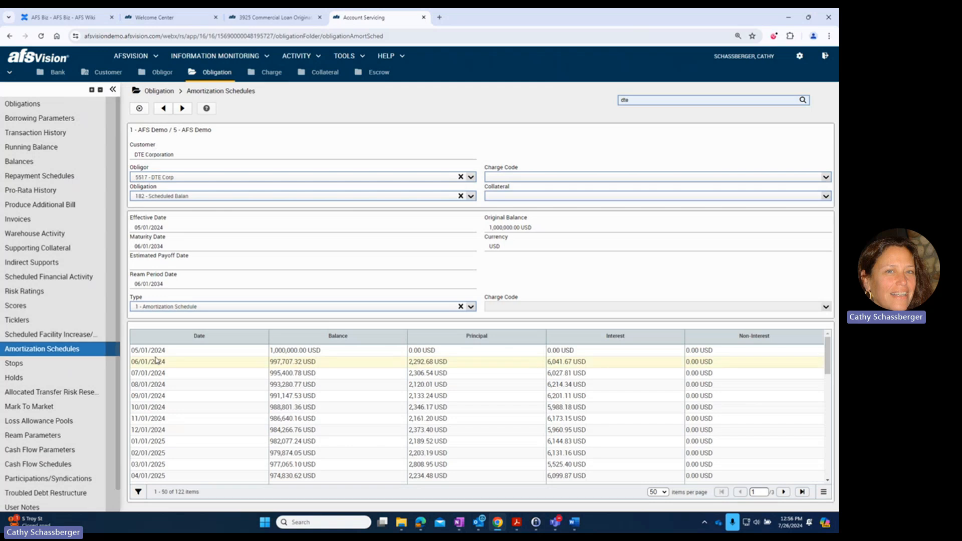
{"action": "scroll", "coordinate": [376, 401], "scroll_direction": "down", "scroll_amount": 10}
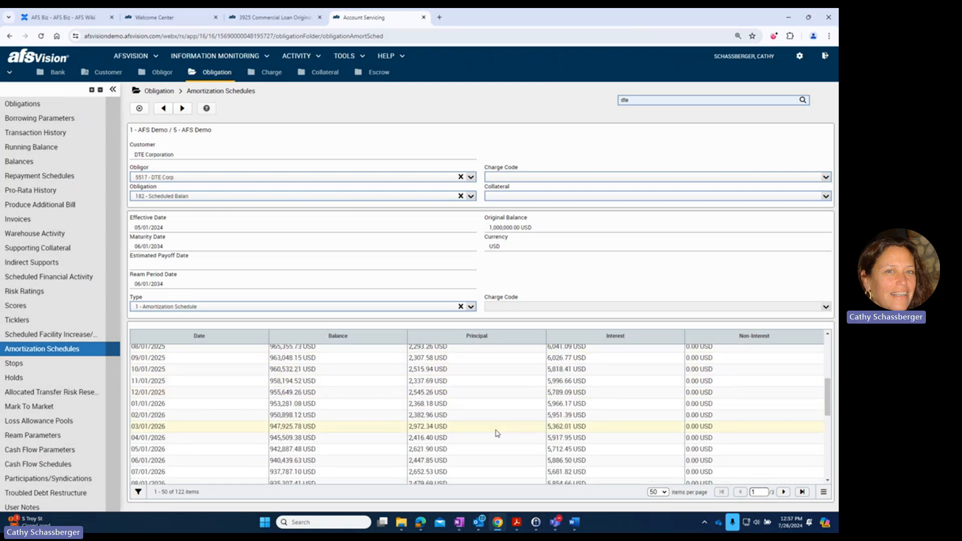
{"action": "left_click", "coordinate": [802, 492]}
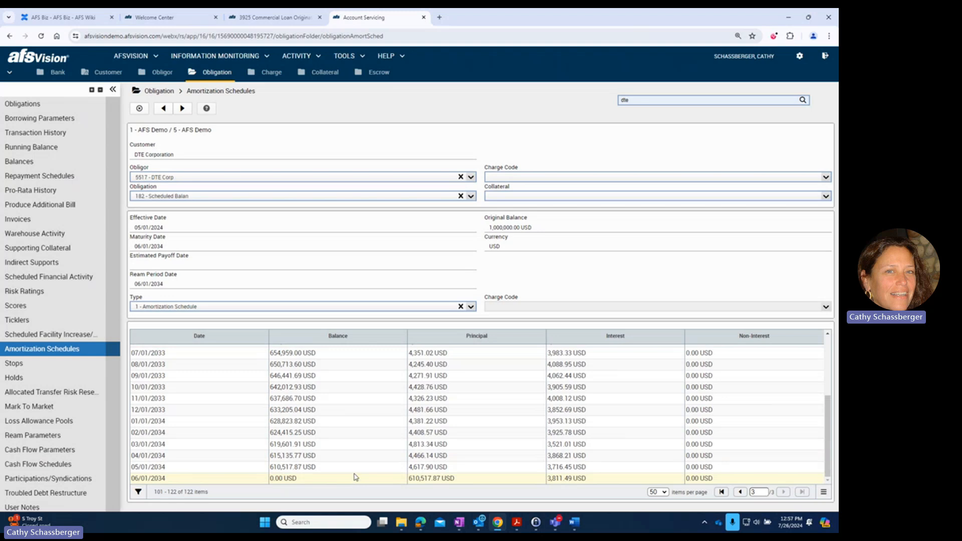
- Examine the unapplied funds among the current balances in the obligation's notebook and close it without changes
{"action": "left_click", "coordinate": [40, 103]}
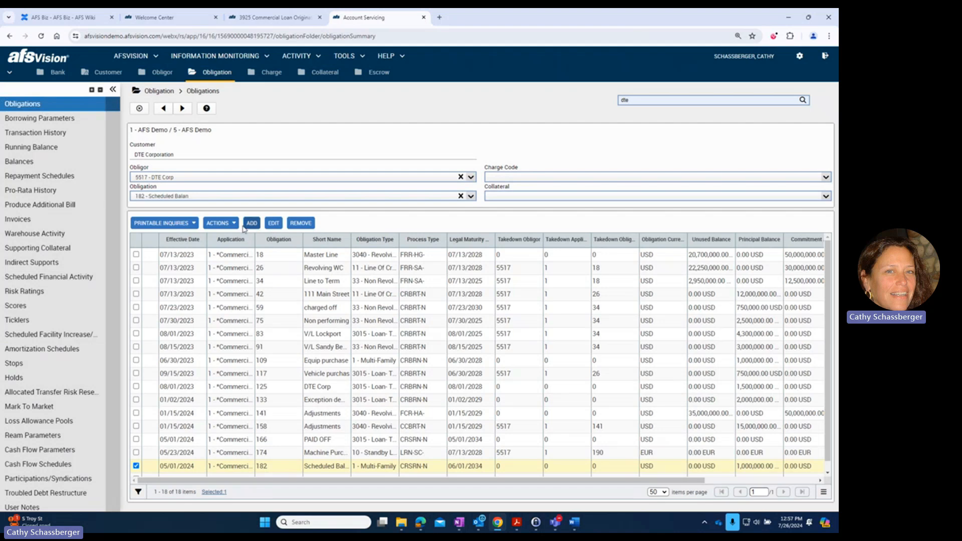
{"action": "left_click", "coordinate": [274, 223]}
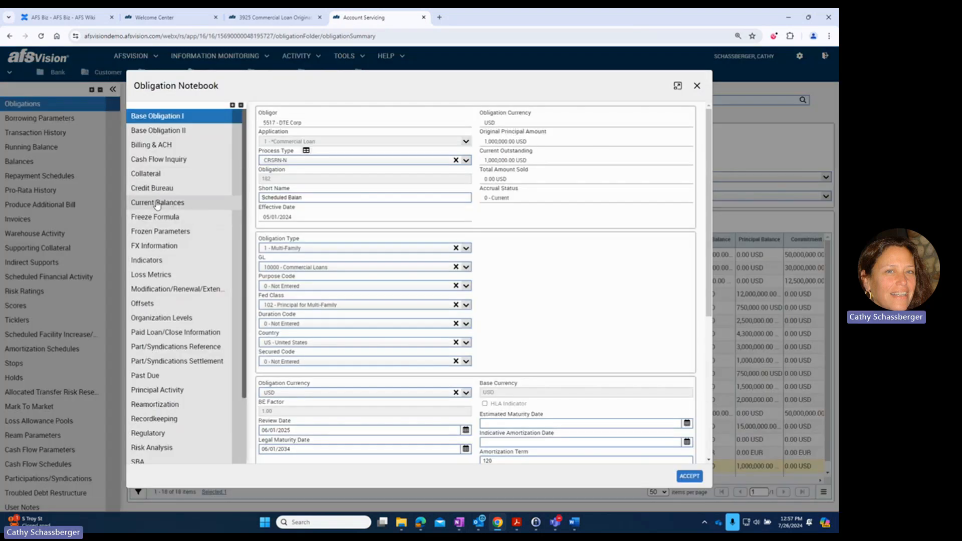
{"action": "left_click", "coordinate": [157, 203]}
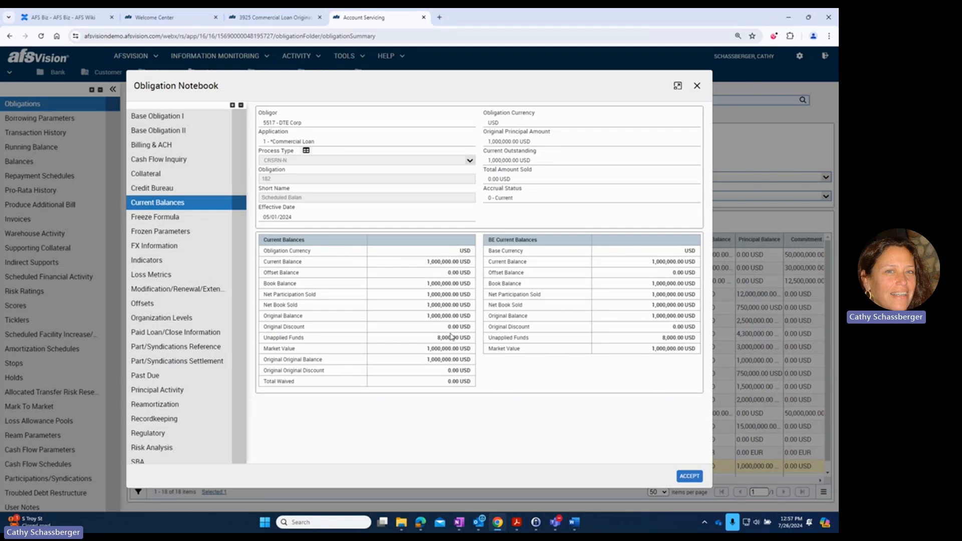
{"action": "left_click_drag", "start_coordinate": [427, 340], "coordinate": [459, 341]}
{"action": "left_click", "coordinate": [697, 86]}
- View the obligation's charges to check which balance the interest accrues on
{"action": "left_click", "coordinate": [272, 75]}
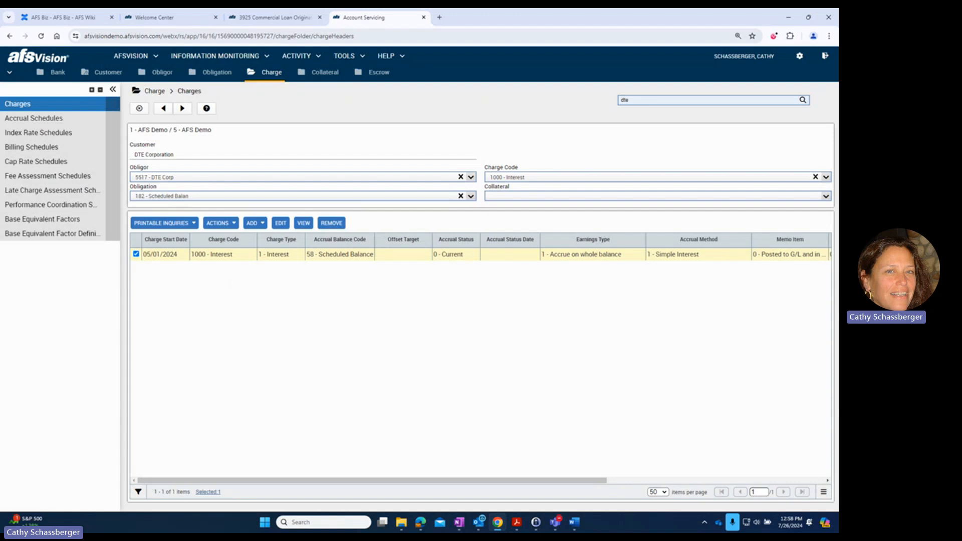
{"action": "key", "text": "alt+Tab"}
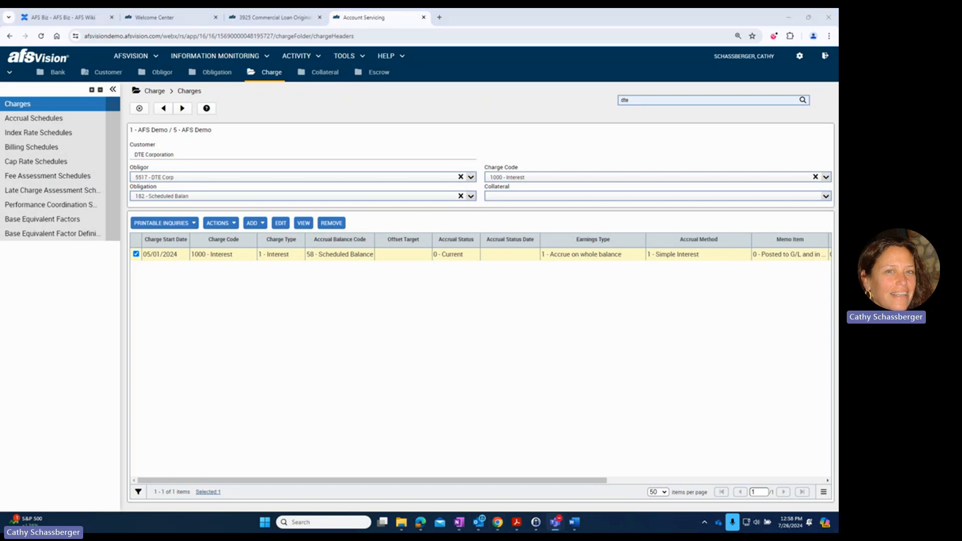